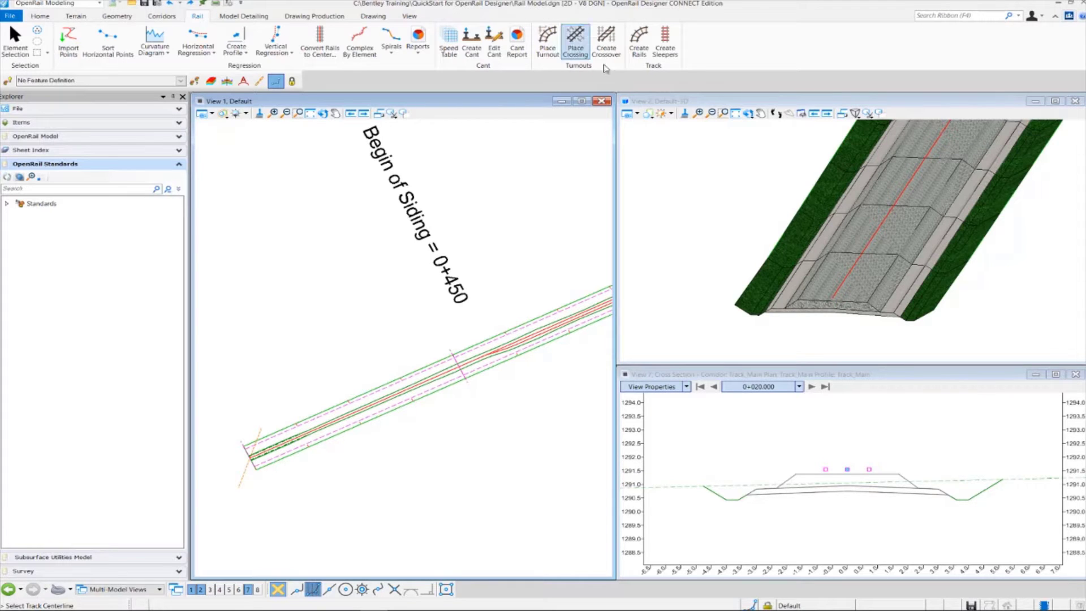
Step: Start Create Rails with rail mesh creation on and preview the Single Rail template
click(643, 54)
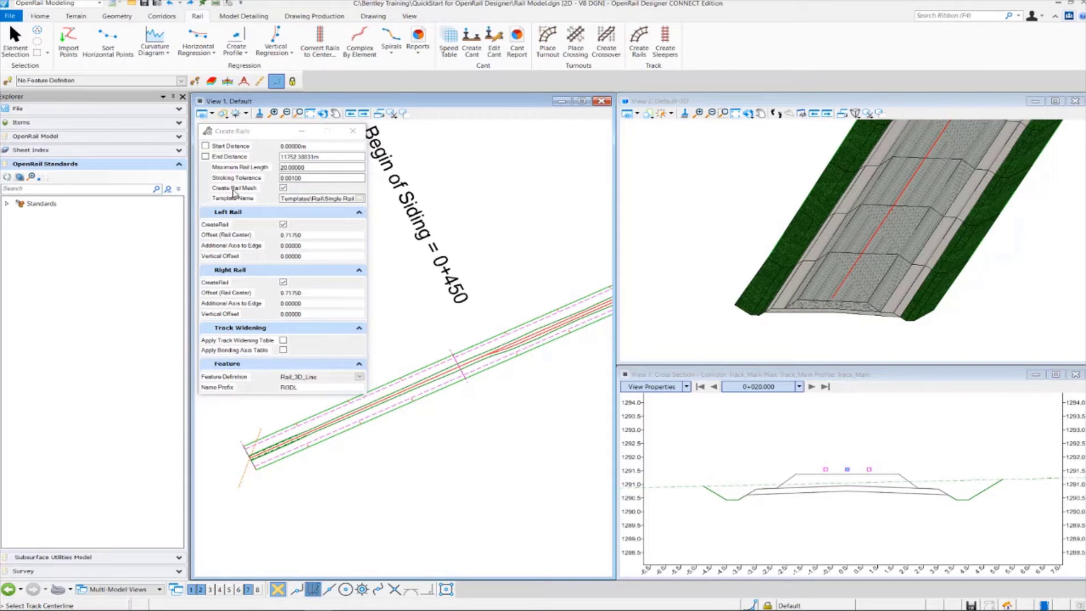
click(283, 188)
click(283, 188)
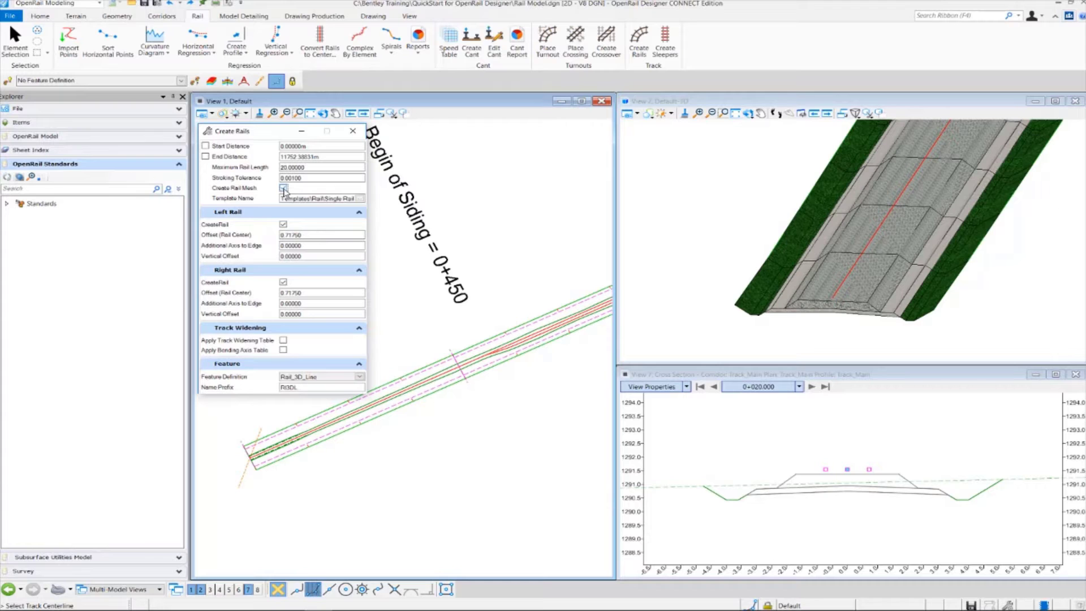
click(359, 199)
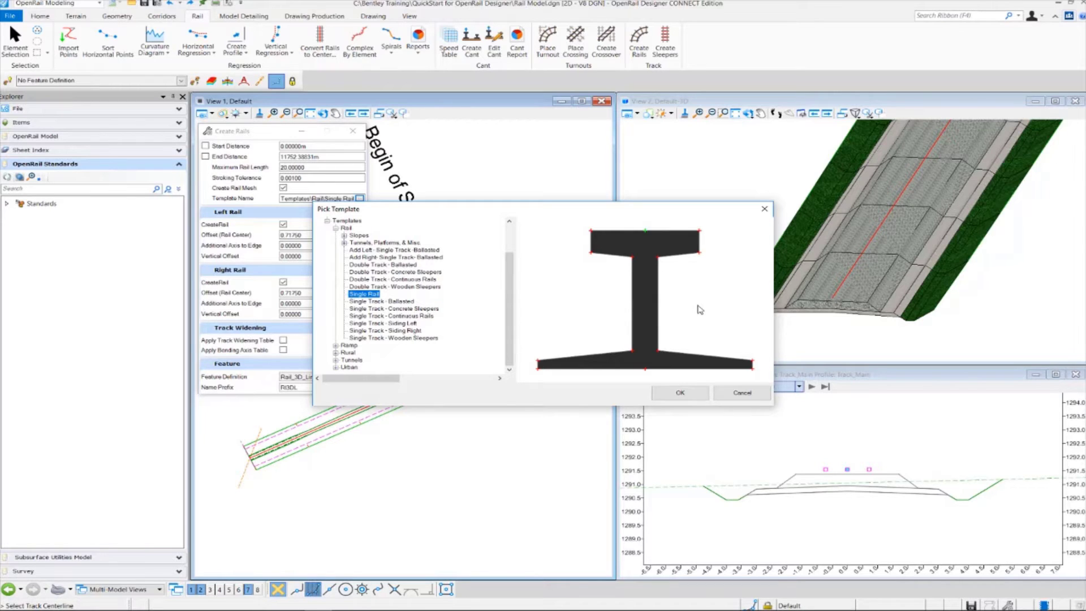
Step: Accept the Single Rail template and toggle the Left Rail CreateRail checkbox
click(680, 392)
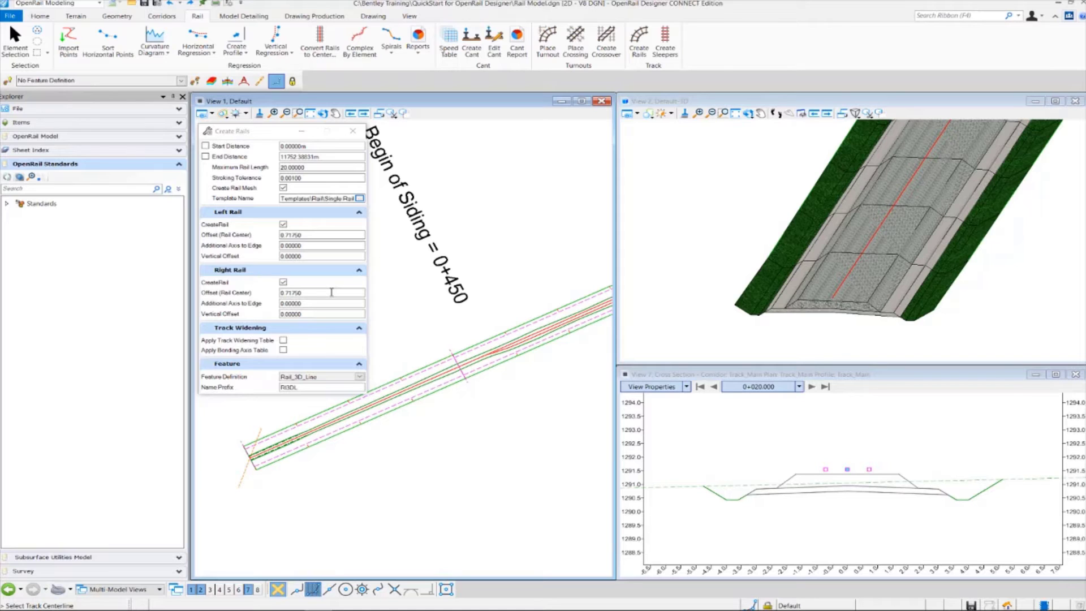
click(284, 225)
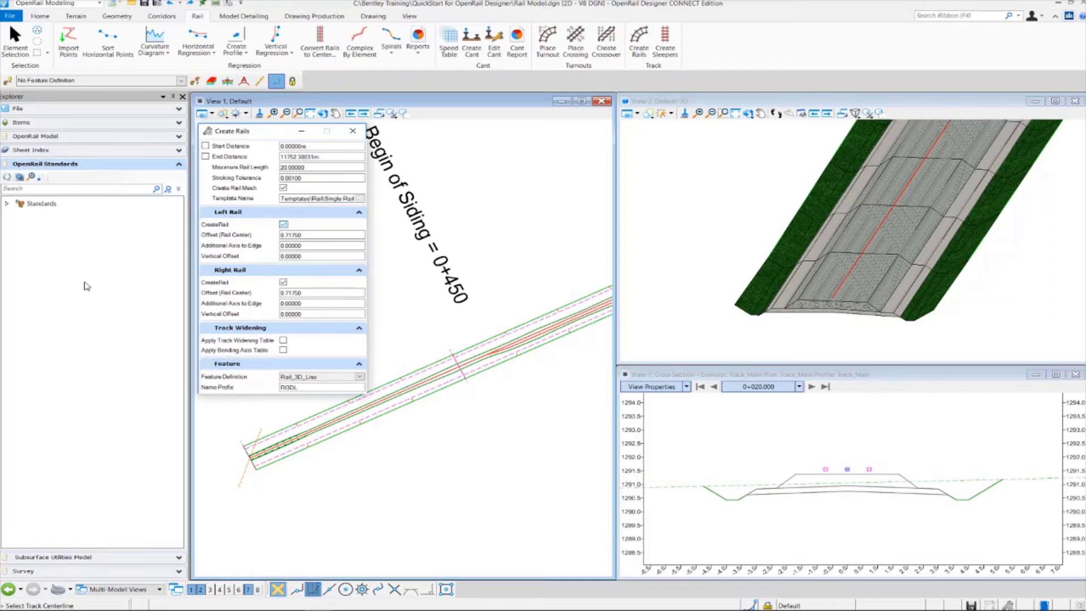
Step: Keep both rails enabled at 0.71750 offset and set the name prefix to 'Rail'
click(284, 282)
click(284, 282)
double_click(285, 234)
click(281, 388)
text(Rail)
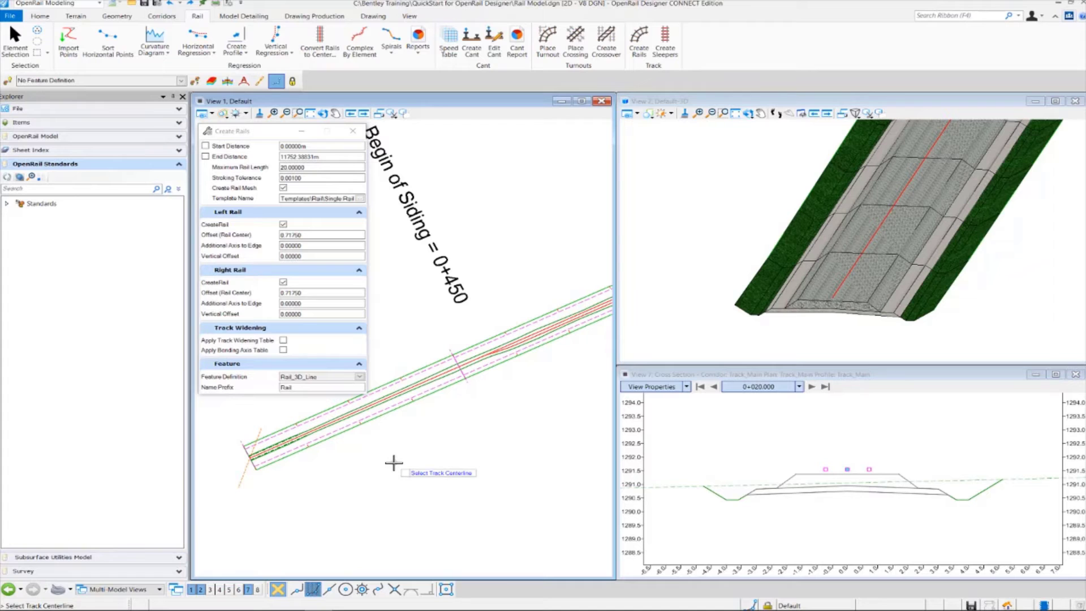
Step: Pick the main track centerline and its cant for the new rails
scroll(241, 477, up, 1)
scroll(275, 453, up, 1)
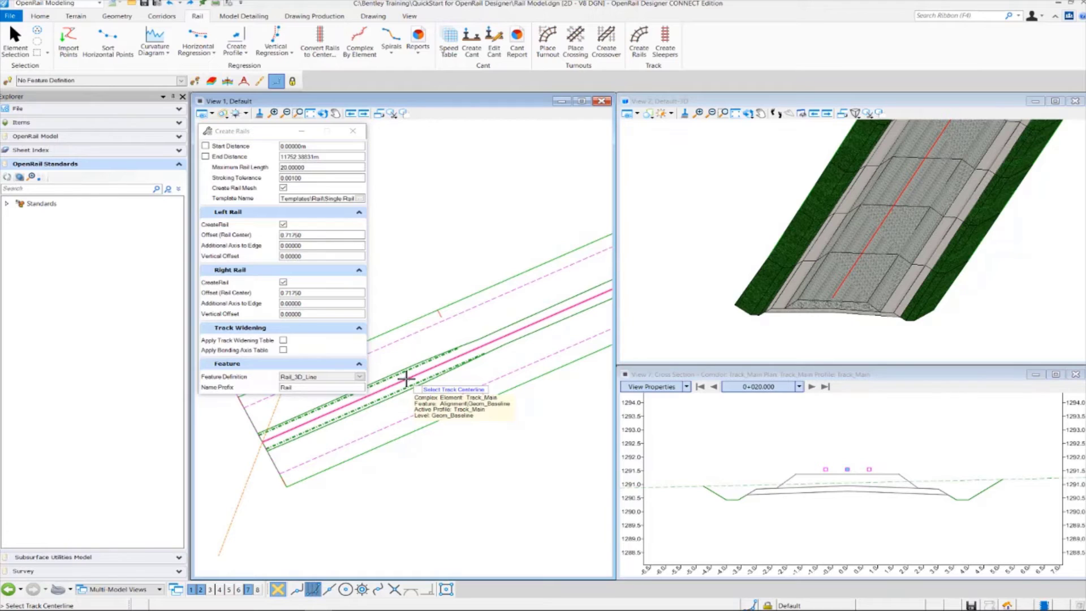
click(406, 377)
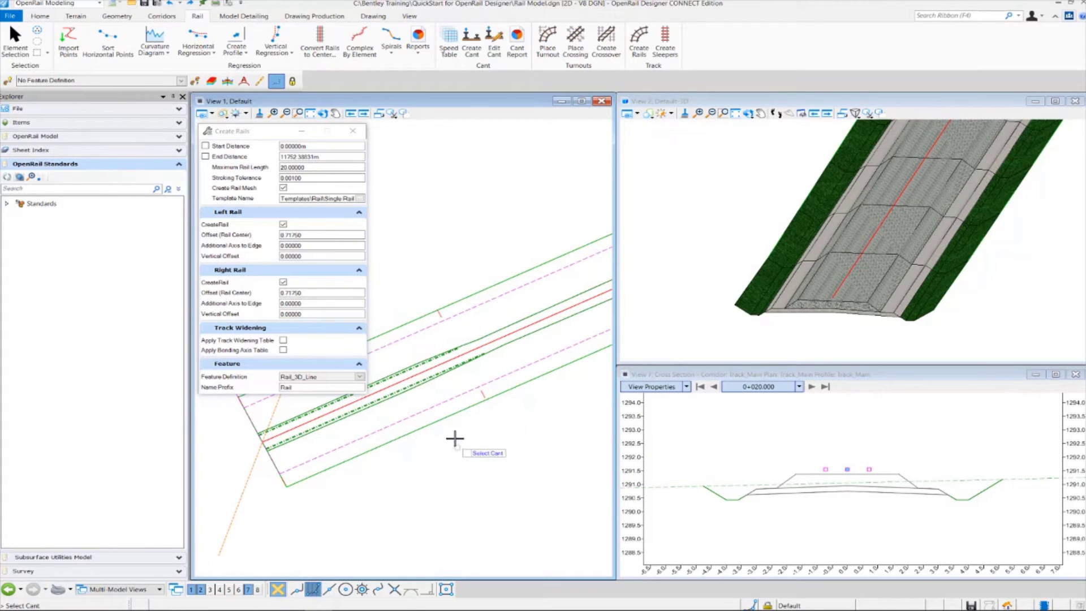
click(448, 415)
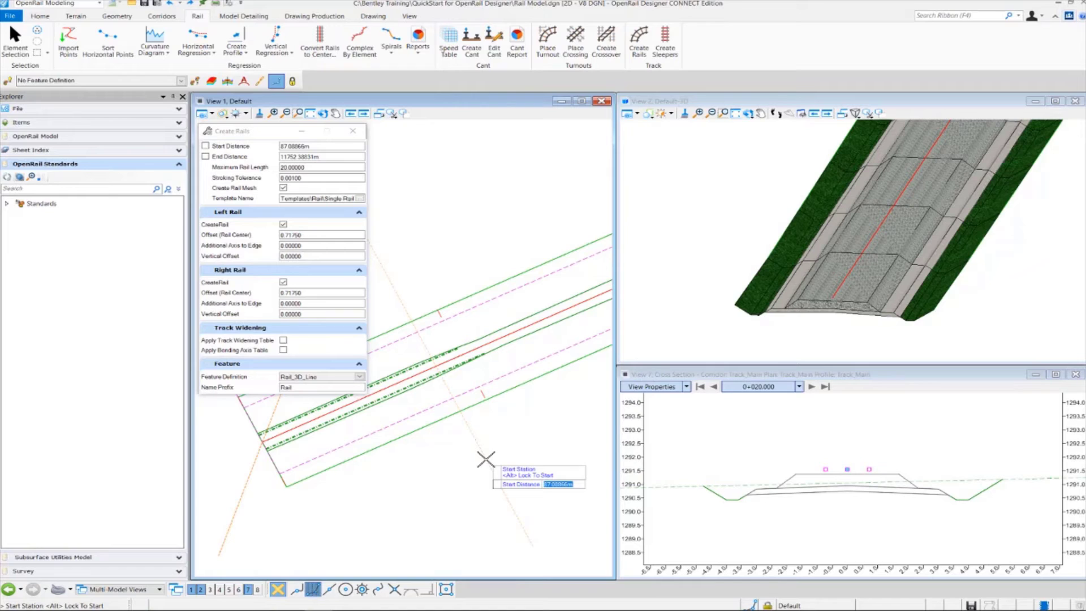
Step: Lock the rails to the track's start and end stations, then close Create Rails
key(alt)
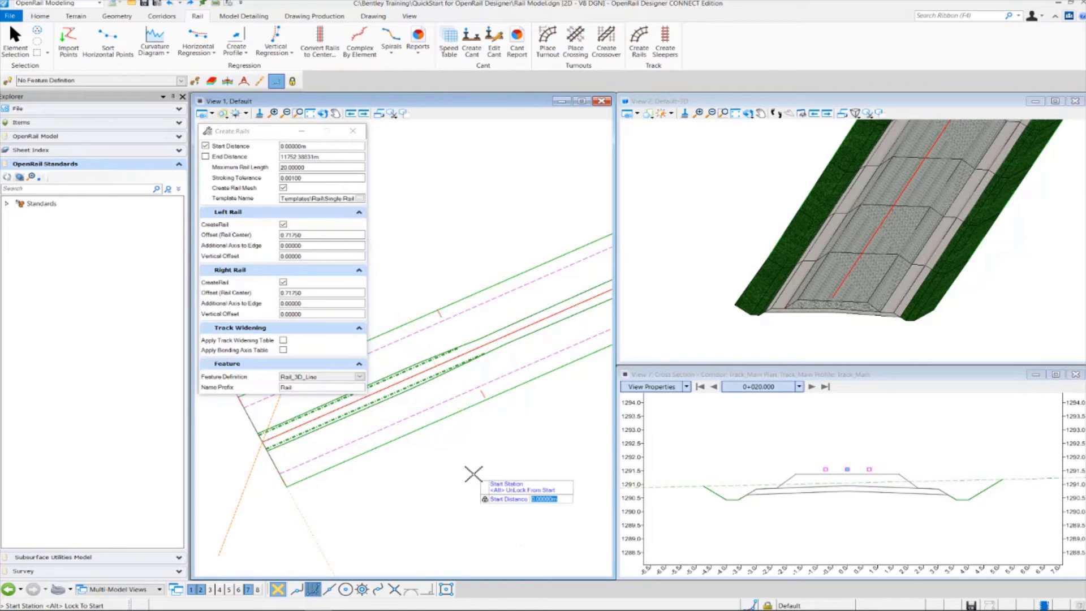
click(473, 474)
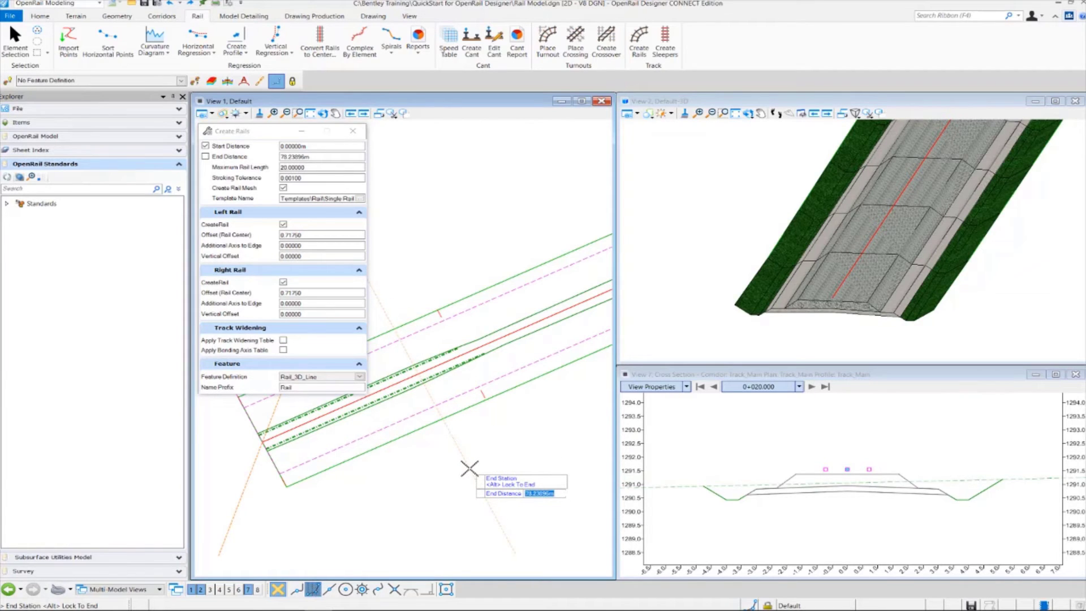
key(alt)
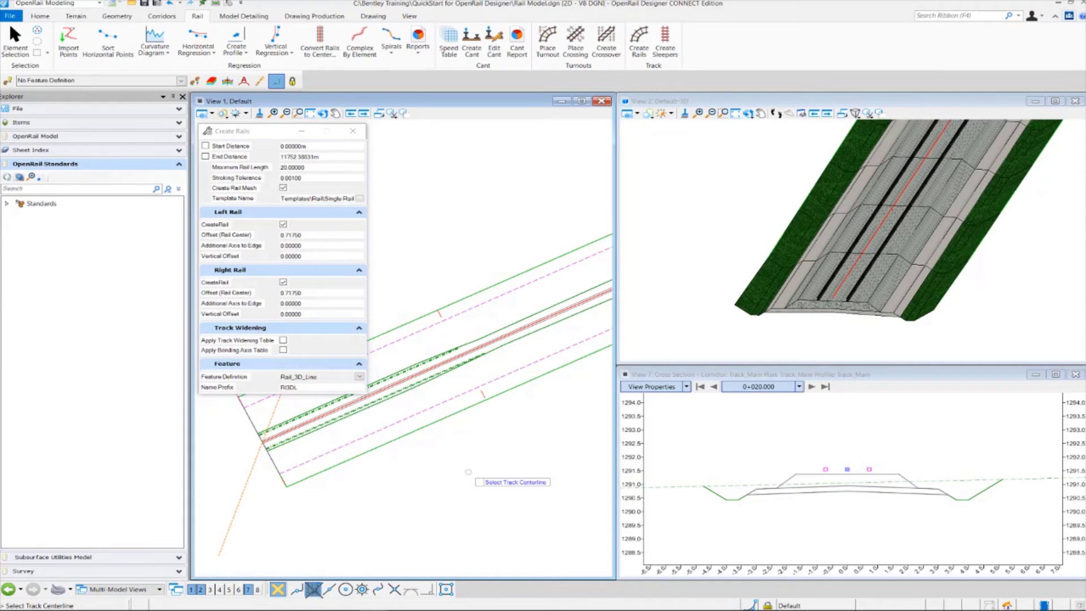
click(353, 137)
Step: Select the rail offset lines in plan and check Rail1's properties
scroll(266, 450, up, 2)
scroll(269, 454, up, 3)
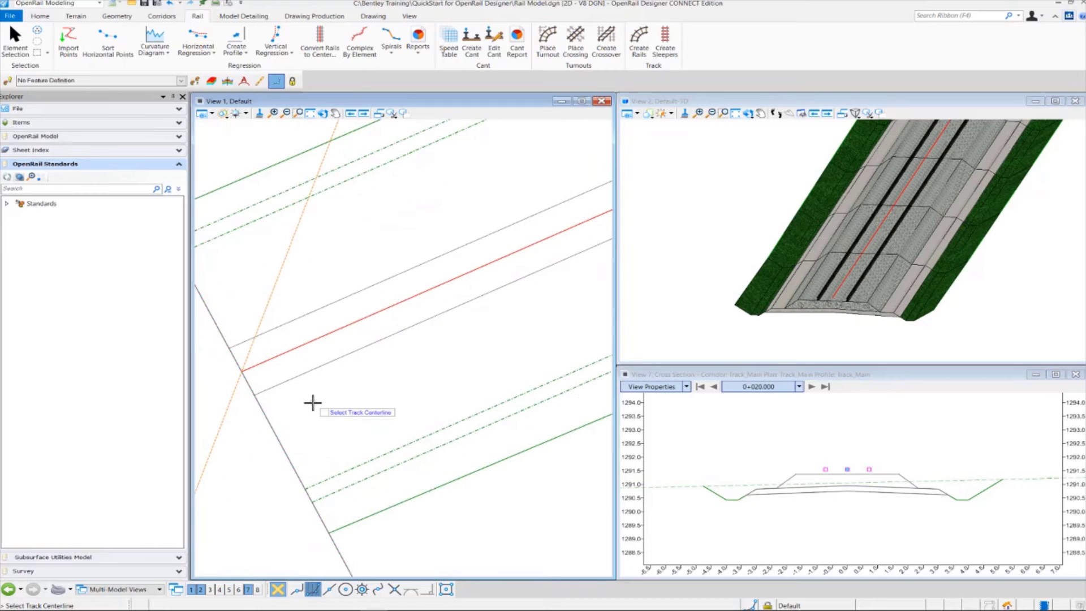
key(Escape)
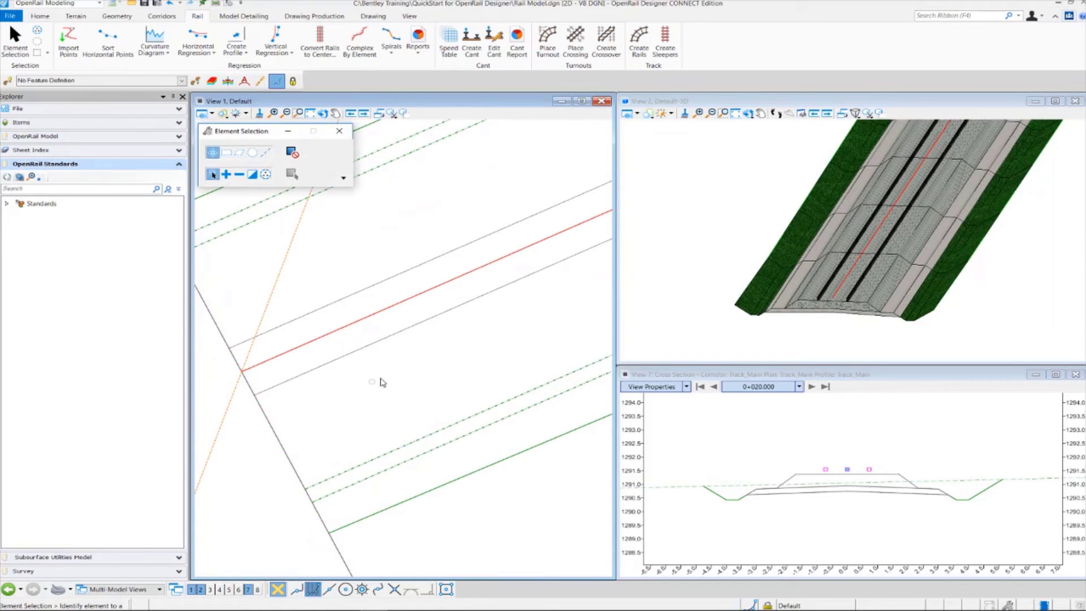
click(362, 291)
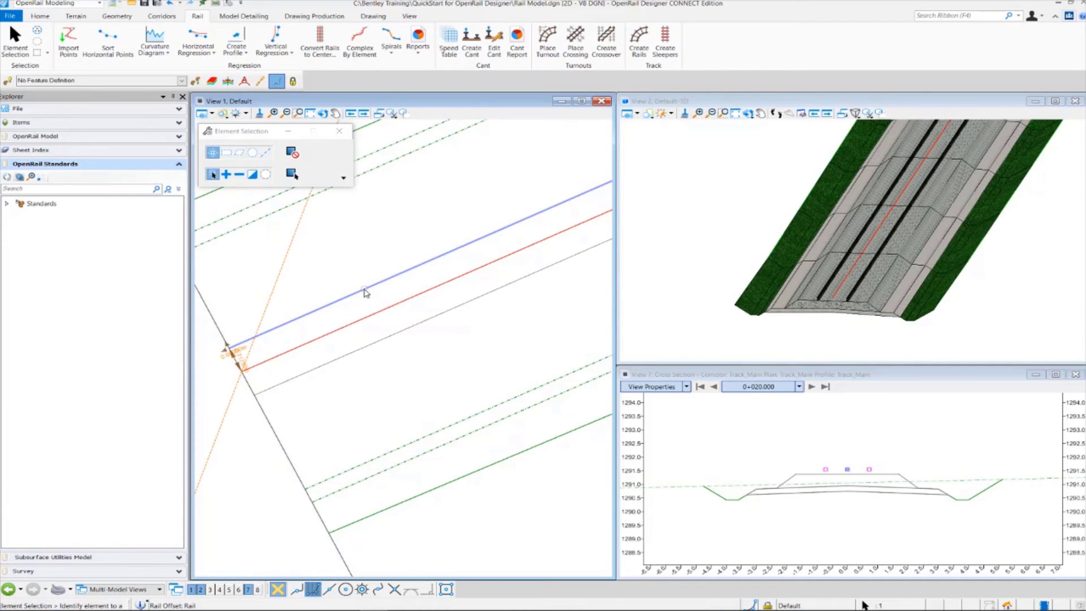
mouse_move(366, 293)
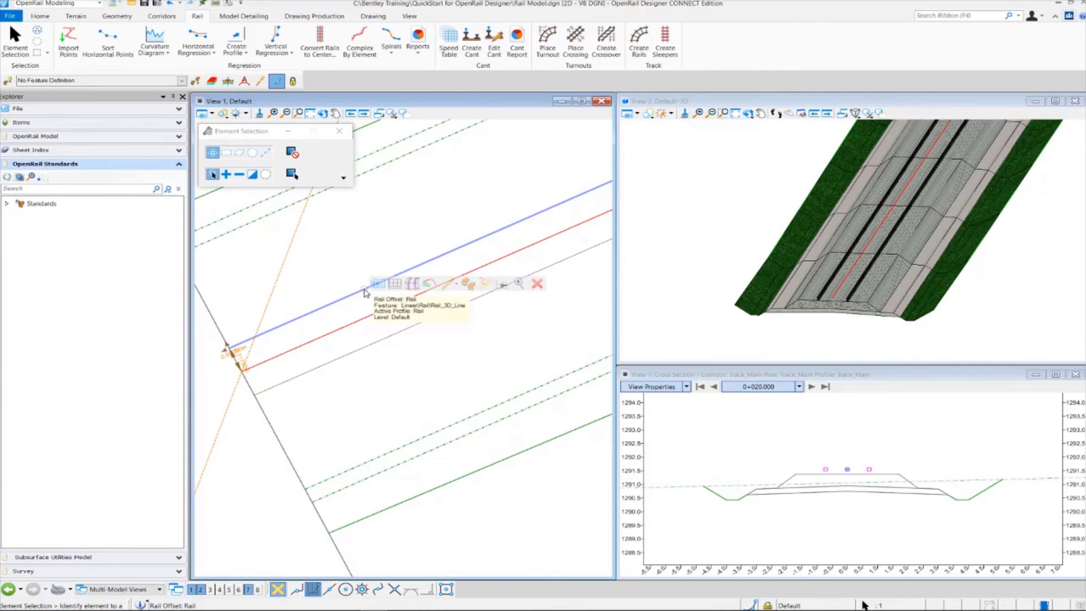
click(230, 349)
click(395, 332)
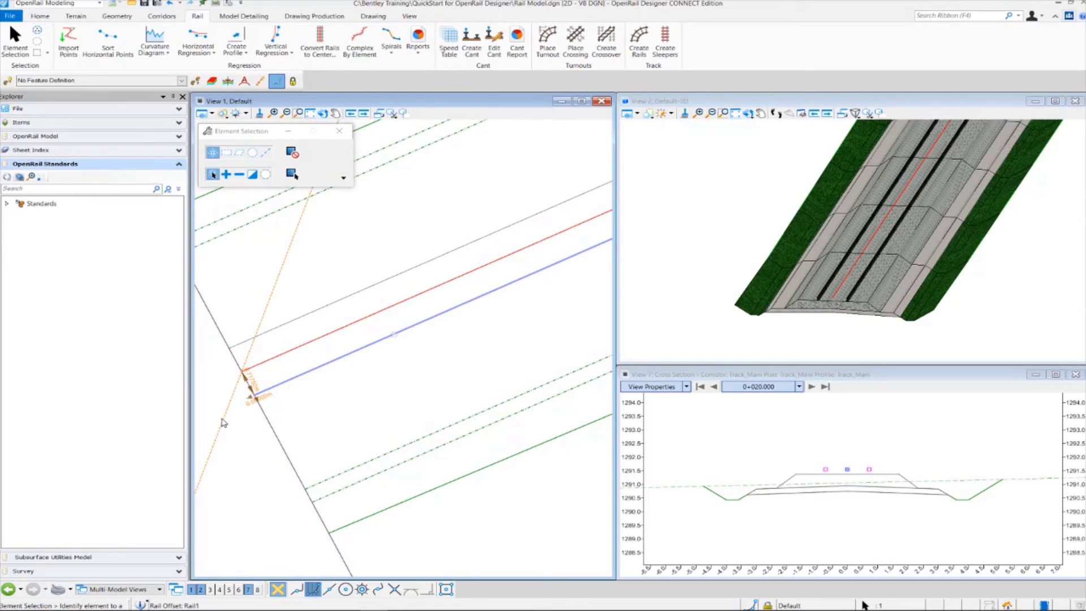
mouse_move(394, 334)
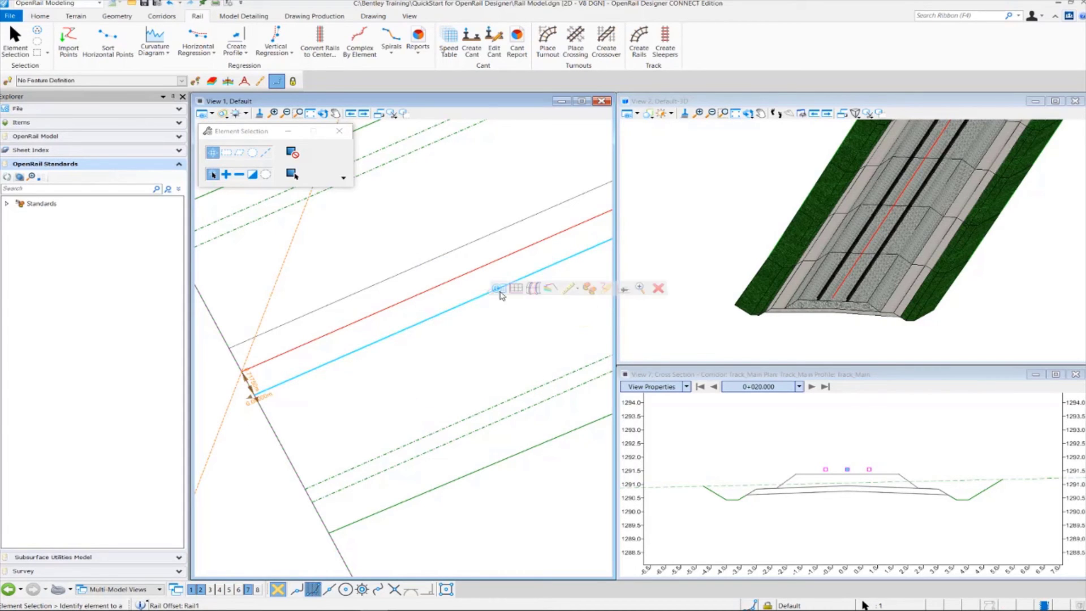
mouse_move(541, 286)
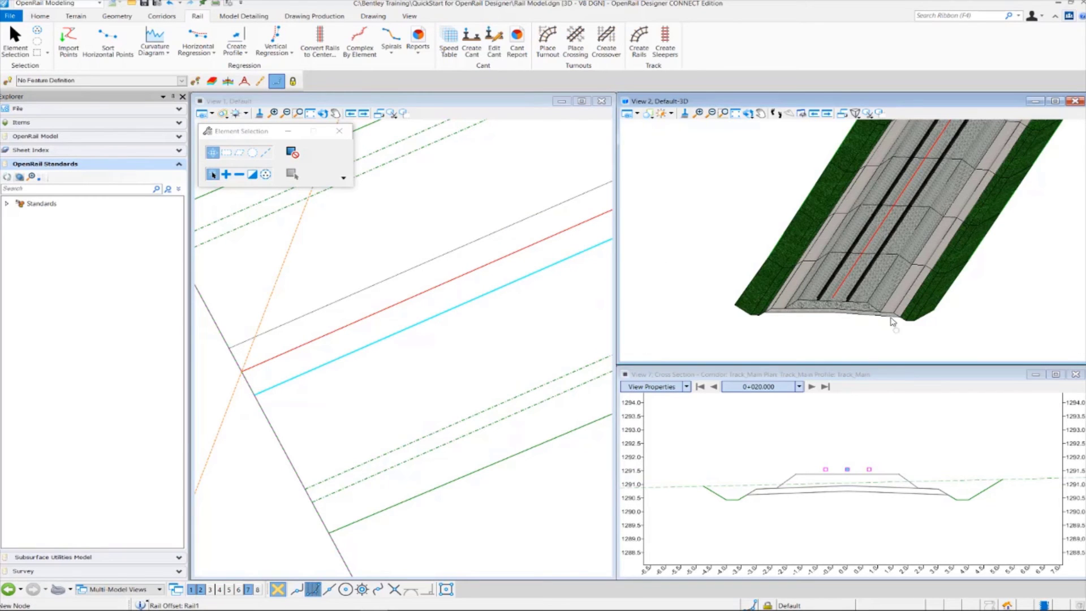
scroll(894, 305, up, 2)
Step: Zoom in on both rails in 3D and step the cross-section to station 0+030.000
scroll(802, 289, up, 3)
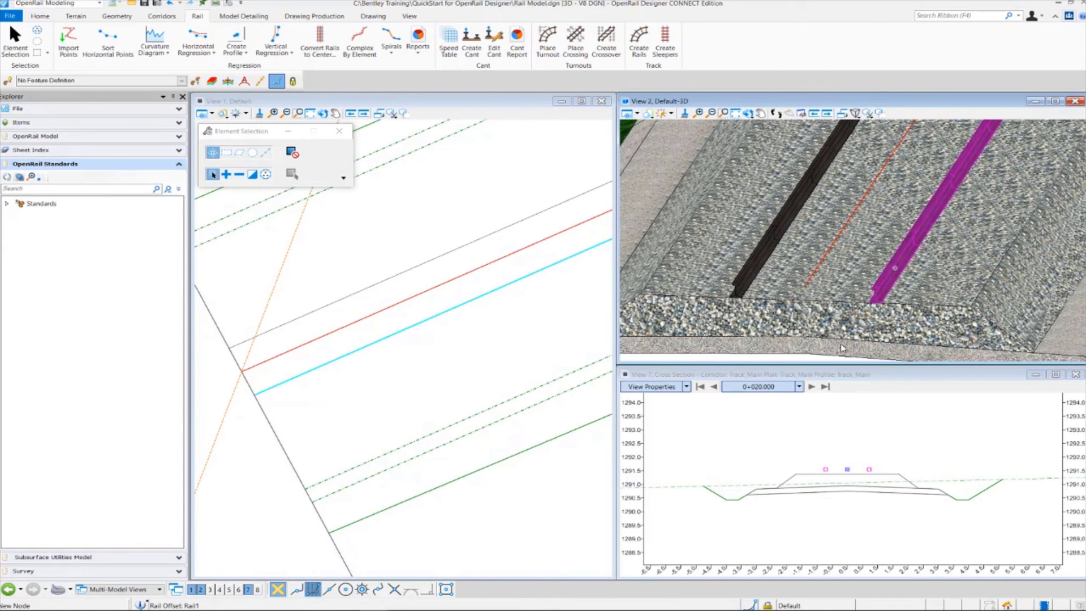
click(818, 448)
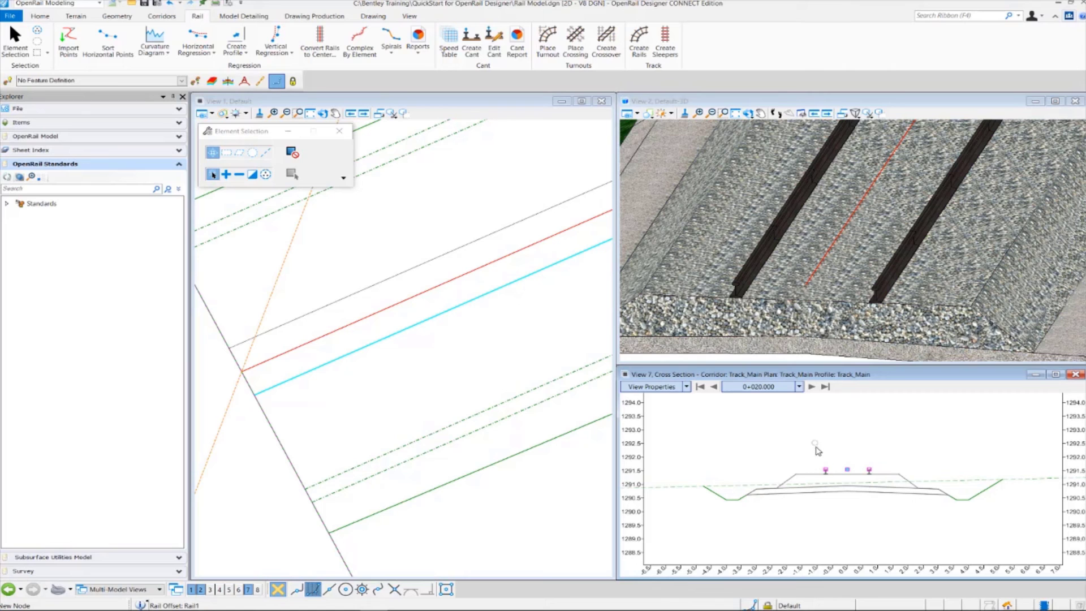
scroll(847, 455, up, 3)
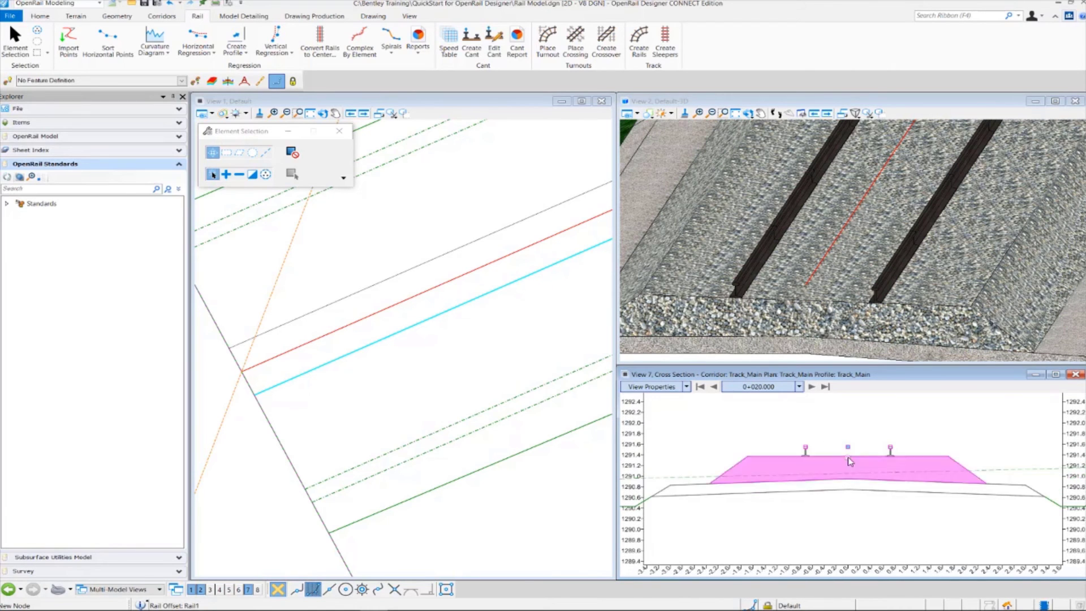
click(811, 386)
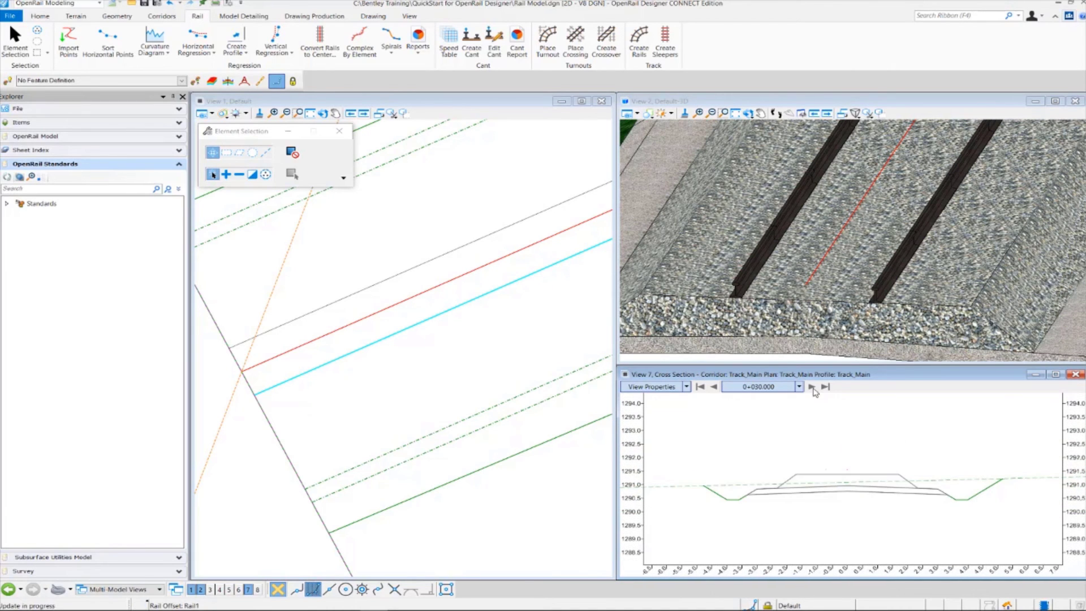
scroll(863, 480, up, 2)
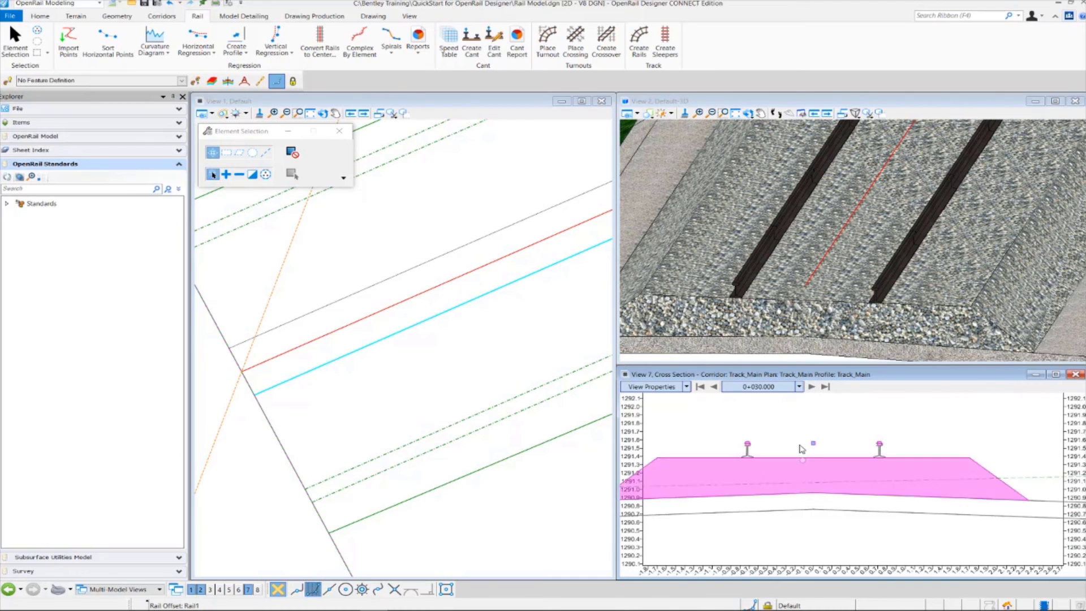